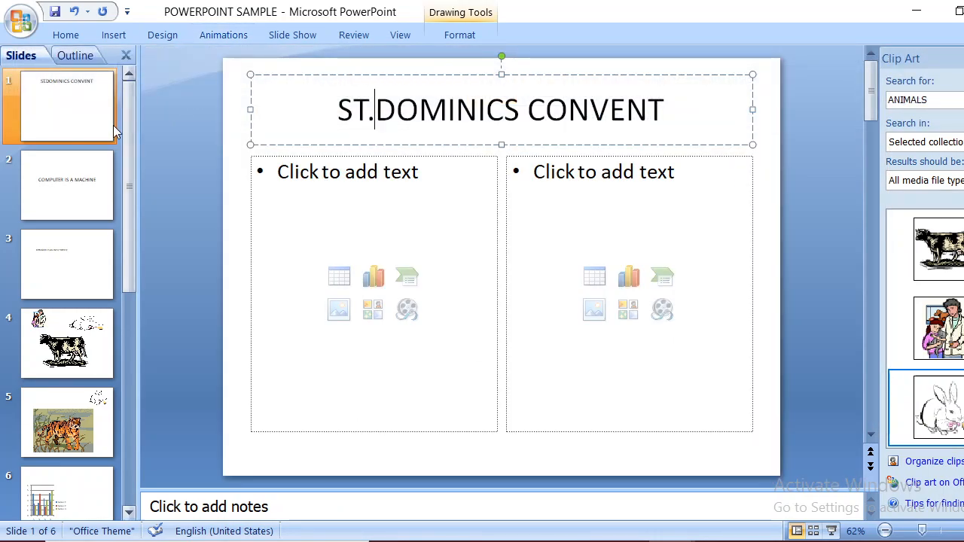
# Apply the built-in Flow theme to the whole presentation
pyautogui.click(75, 205)
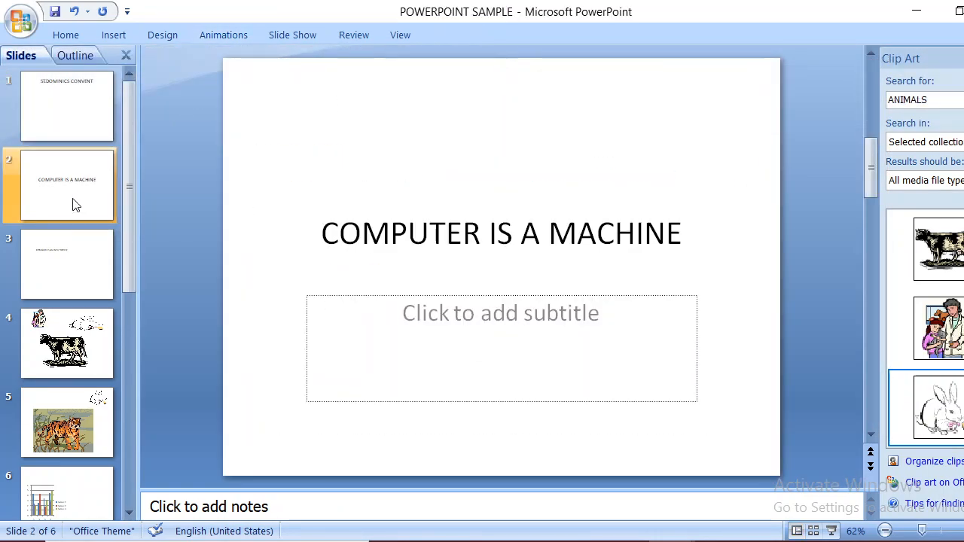
pyautogui.click(172, 35)
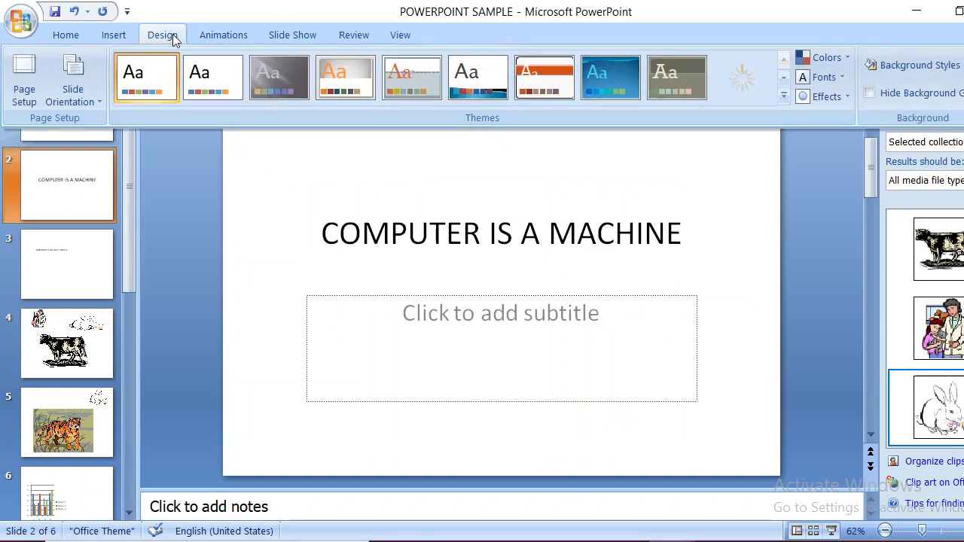
pyautogui.click(784, 96)
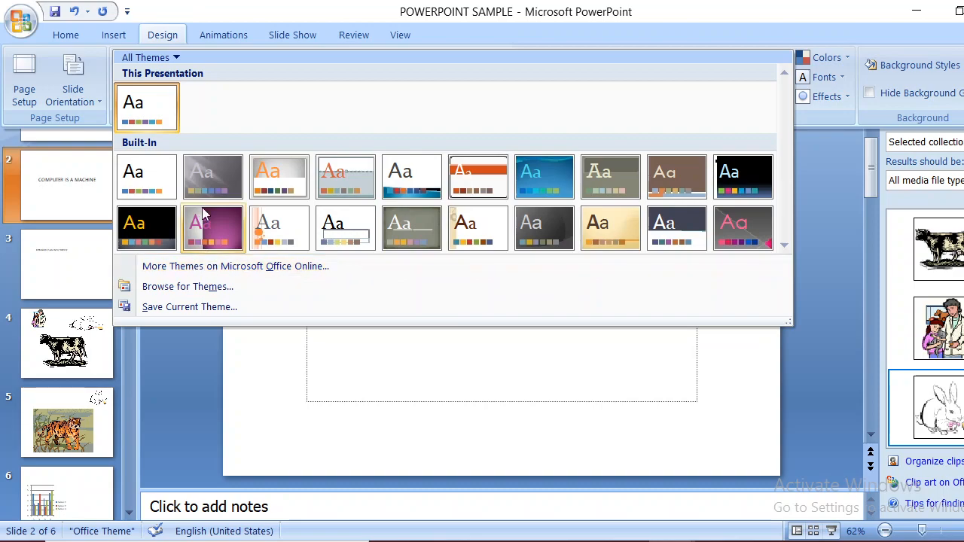
pyautogui.click(555, 186)
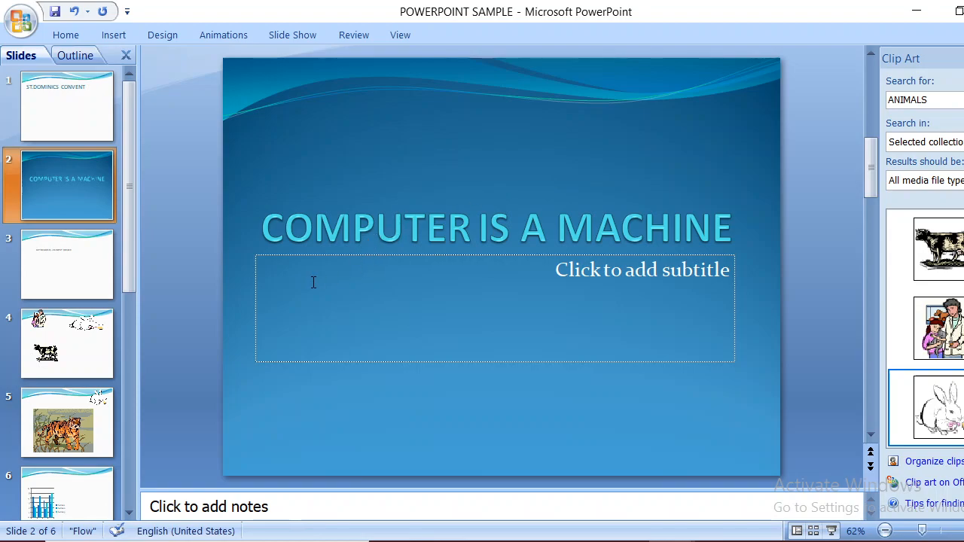
# Set the transition speed of slide 4, the one with the cow picture, to Slow
pyautogui.click(72, 375)
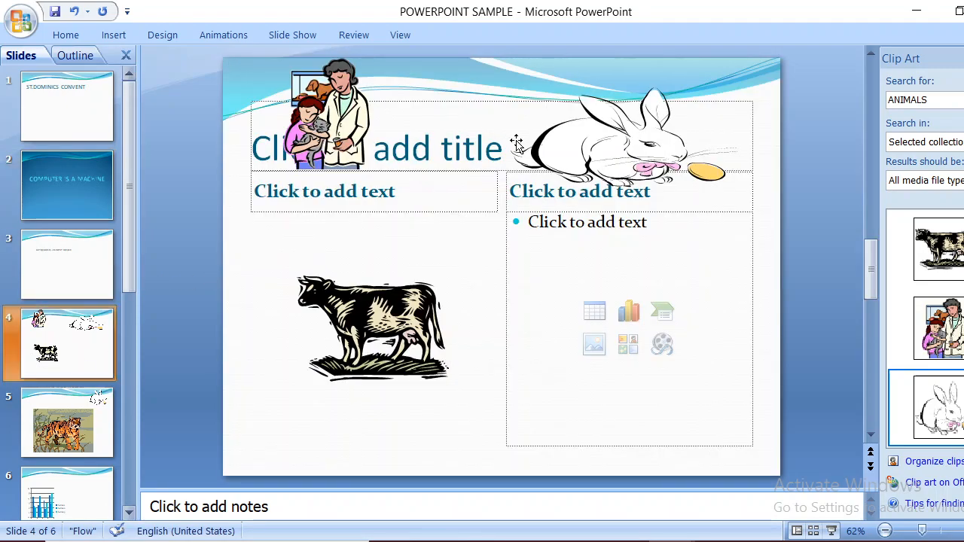
pyautogui.click(379, 327)
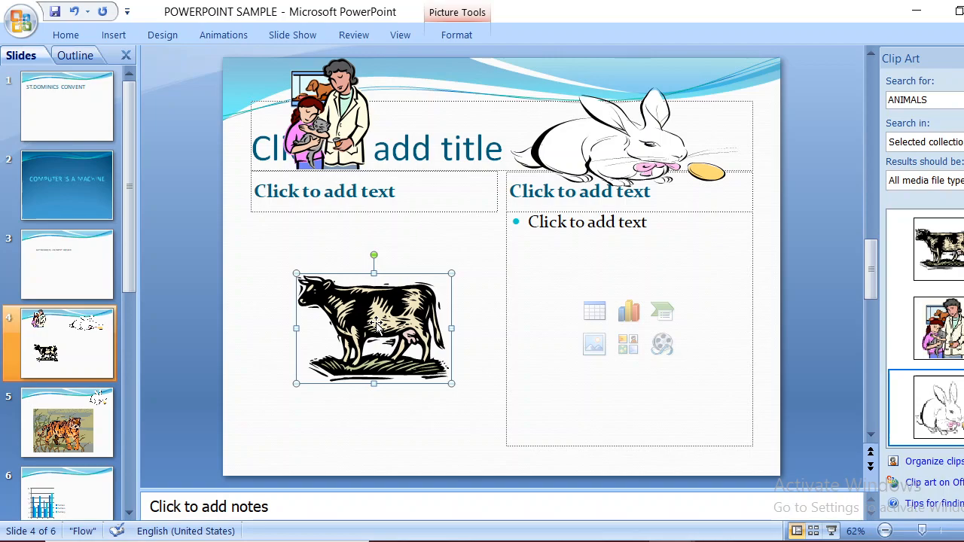
pyautogui.click(218, 36)
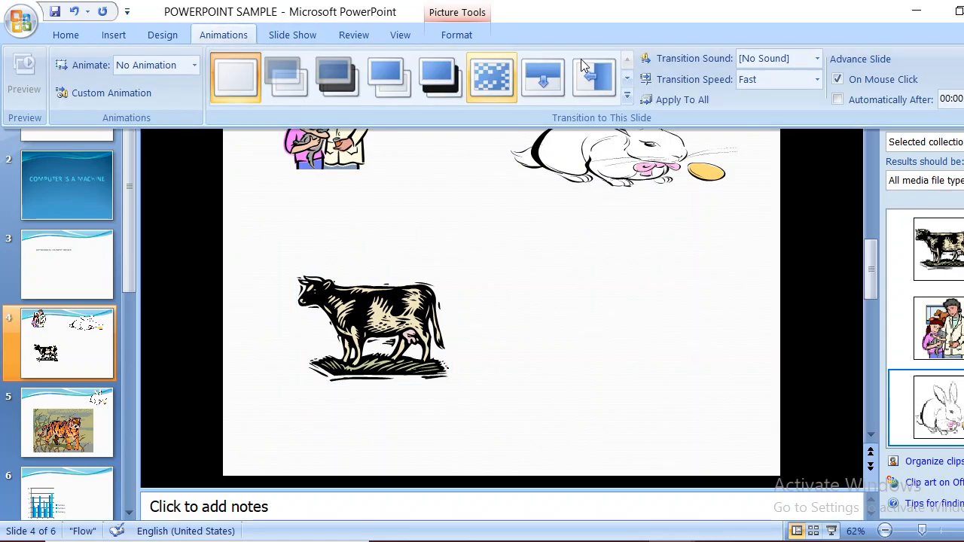
pyautogui.click(817, 80)
pyautogui.click(761, 115)
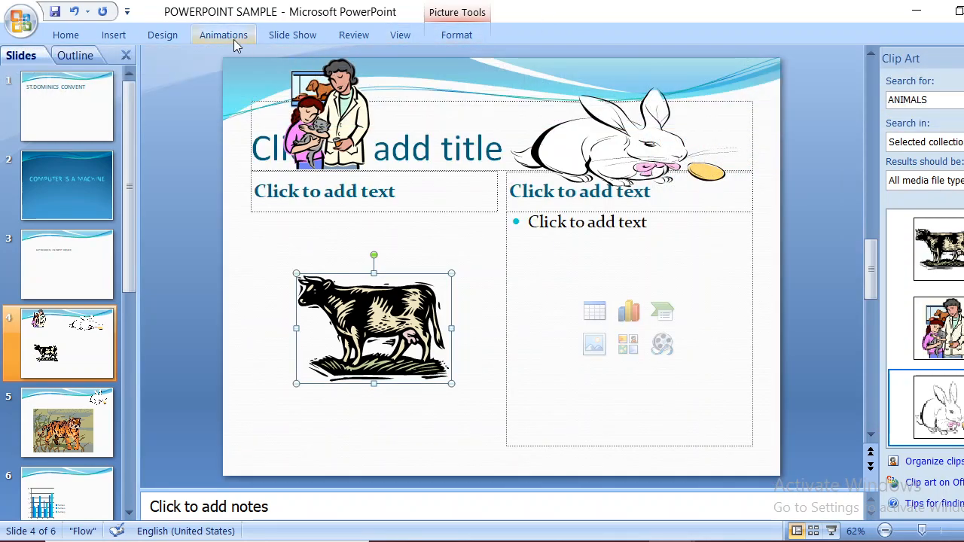
# Add a custom Wheel entrance animation to the cow picture on slide 4
pyautogui.click(232, 36)
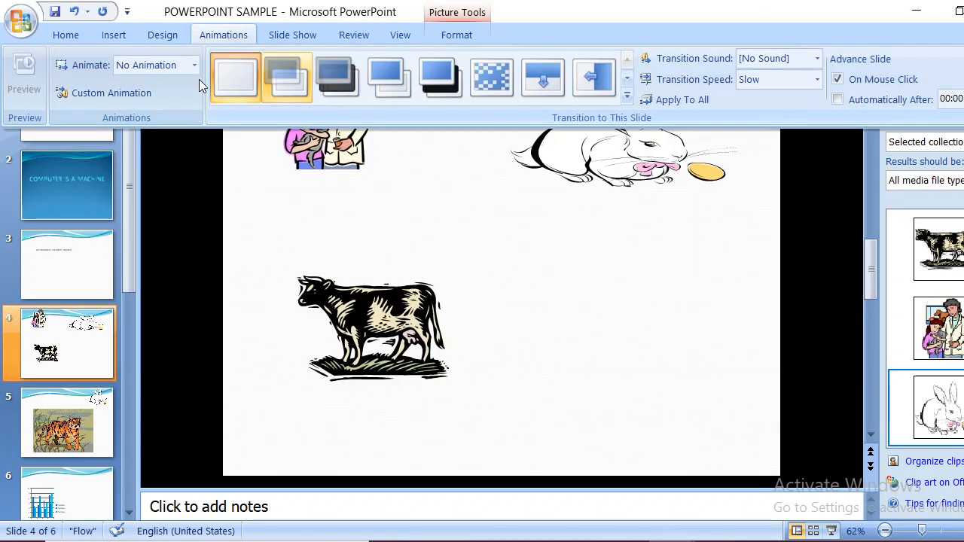
pyautogui.click(195, 68)
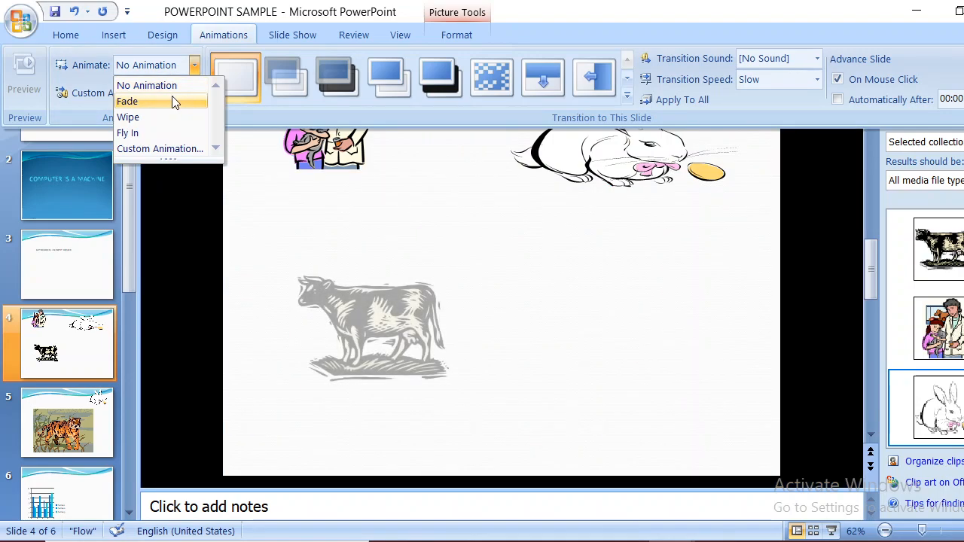
pyautogui.click(88, 93)
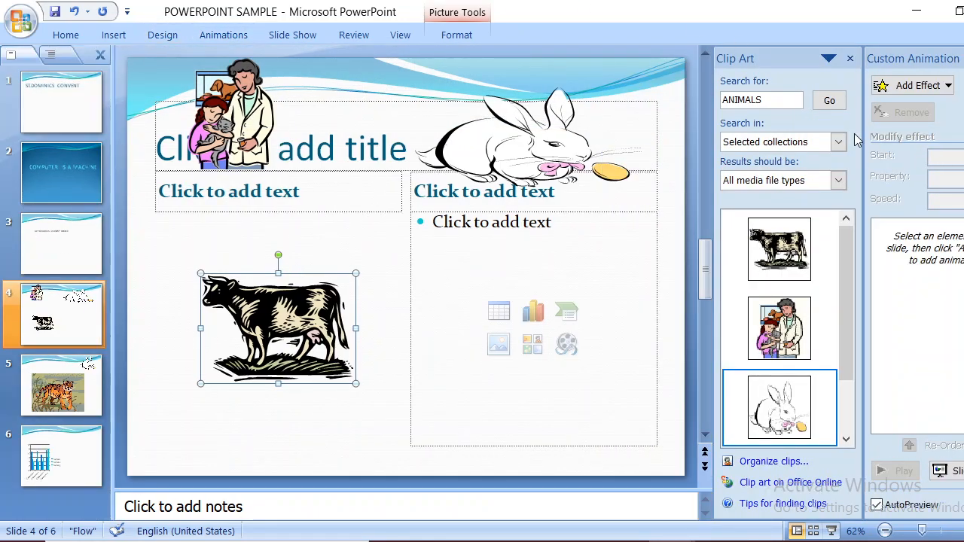
pyautogui.click(948, 86)
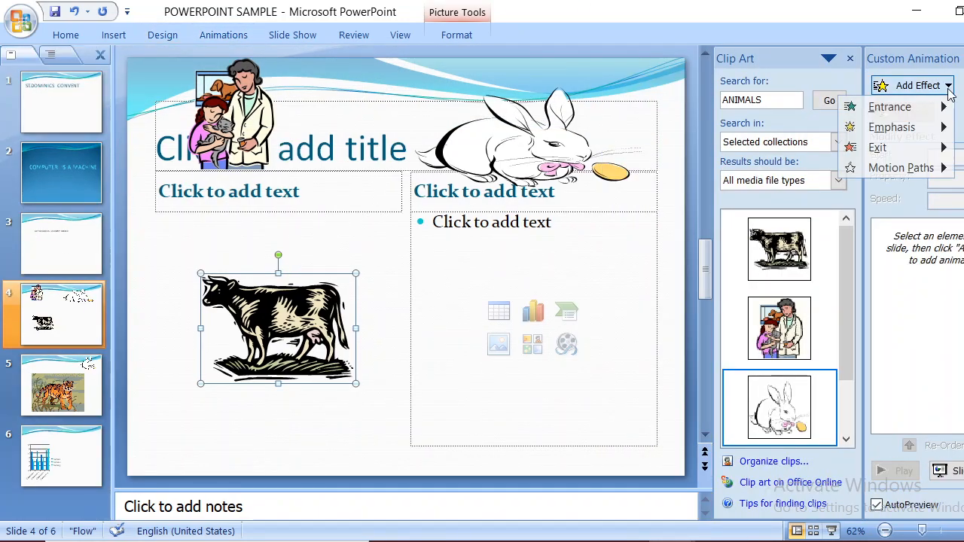
pyautogui.moveTo(923, 112)
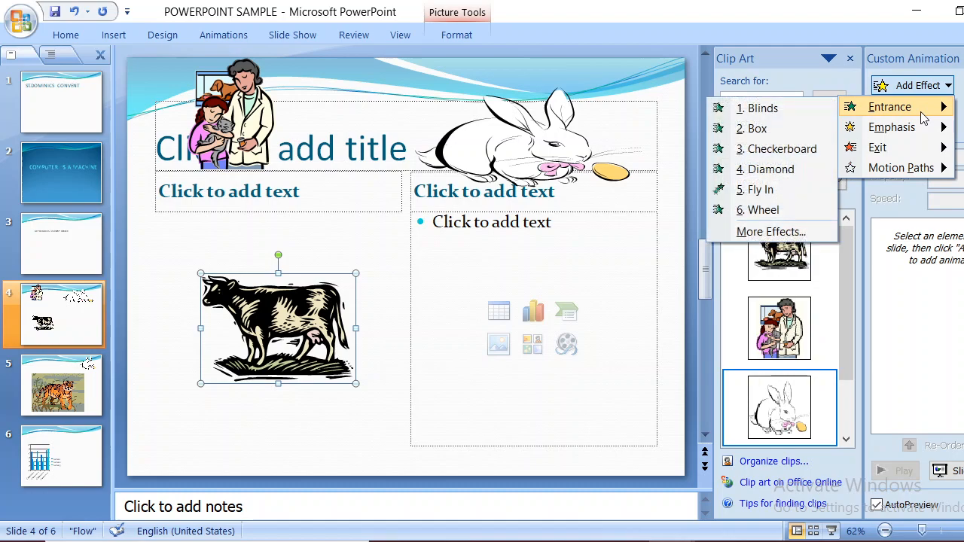
pyautogui.click(796, 208)
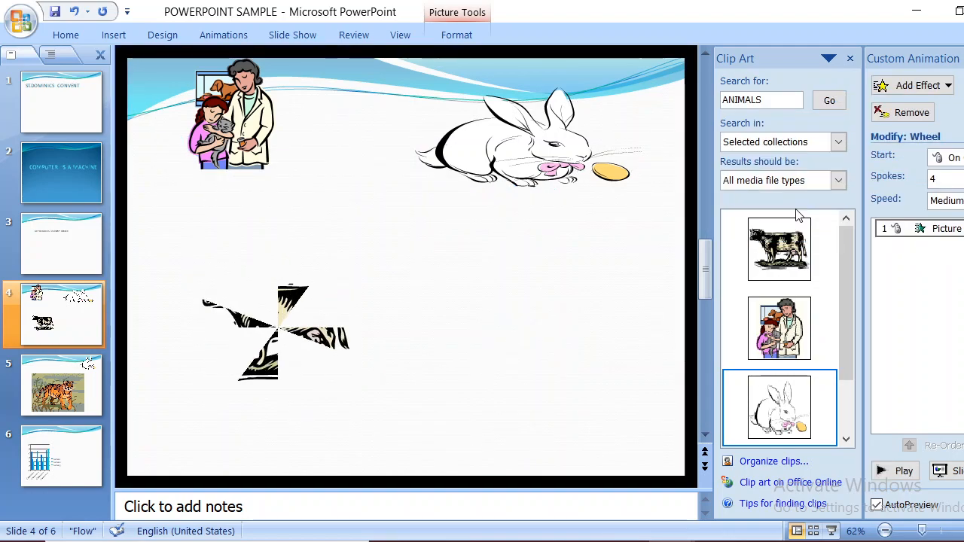
# Add a Diamond exit animation to the rabbit picture on slide 4
pyautogui.click(577, 161)
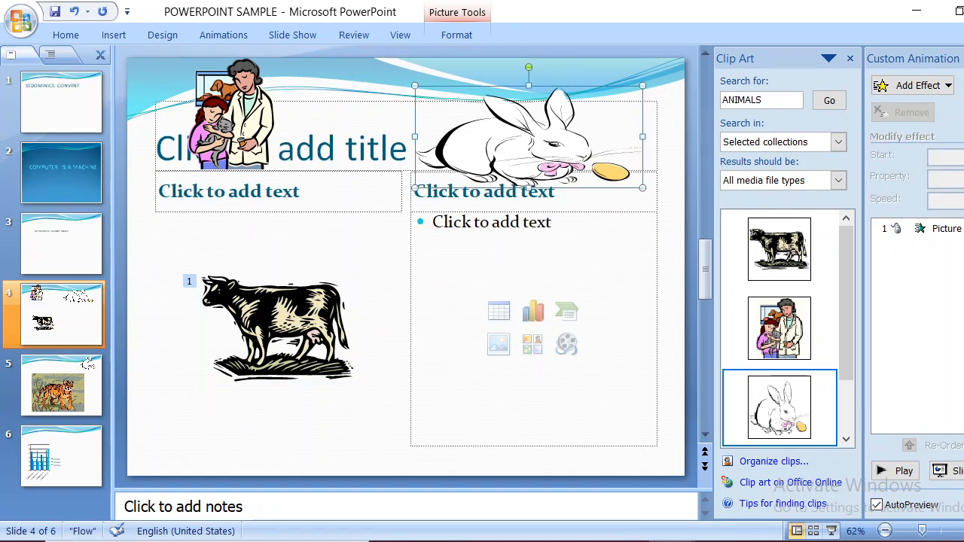
pyautogui.click(949, 86)
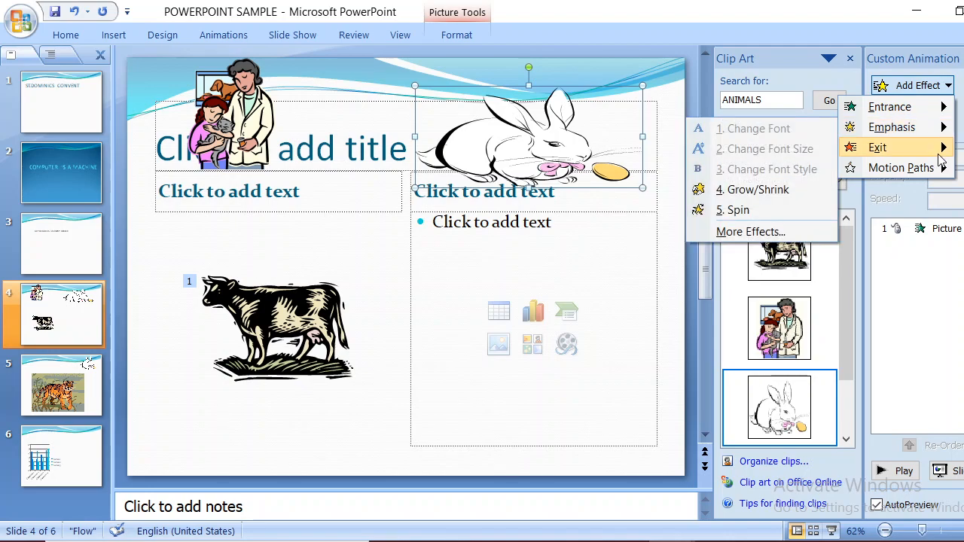
pyautogui.moveTo(939, 158)
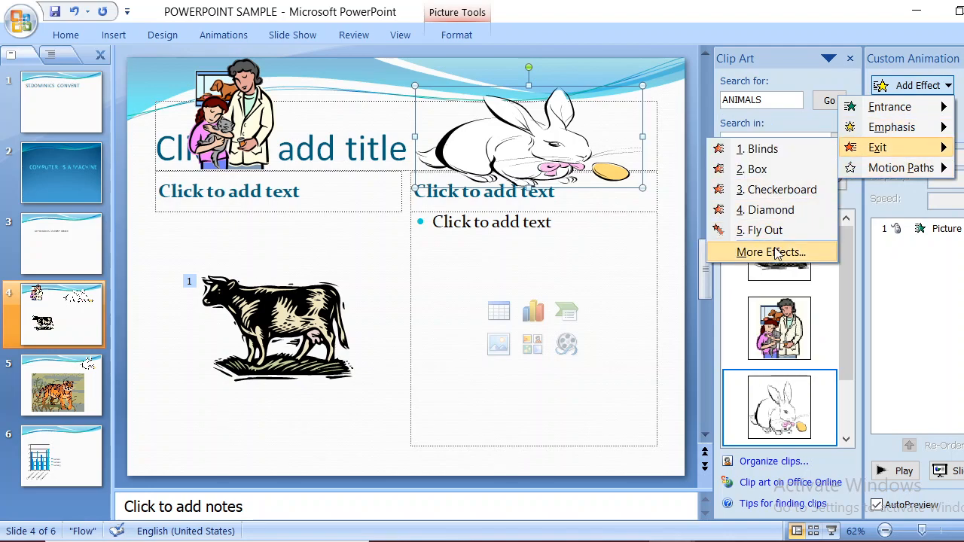
pyautogui.click(768, 210)
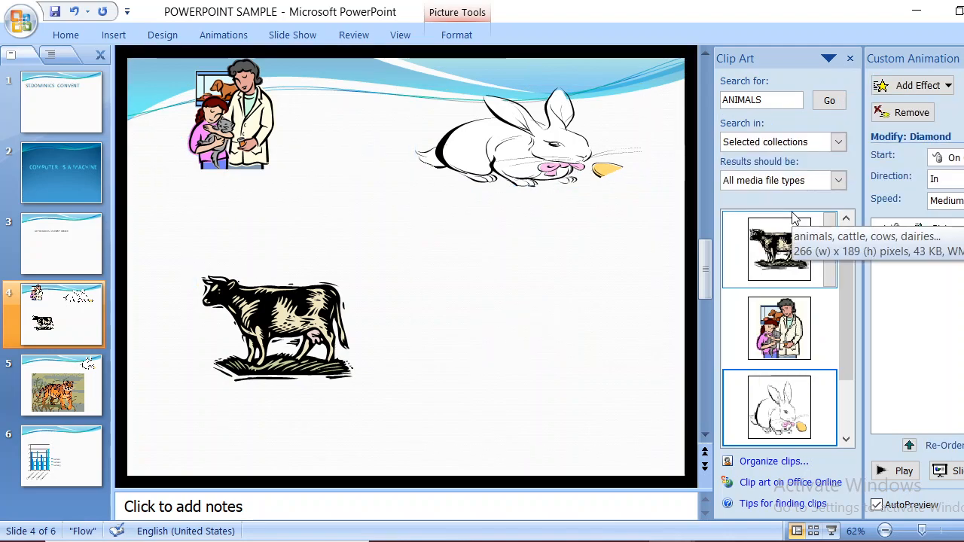
# Add a Spin emphasis animation to the picture of the vet and girl, with its speed set to Very Slow
pyautogui.click(269, 143)
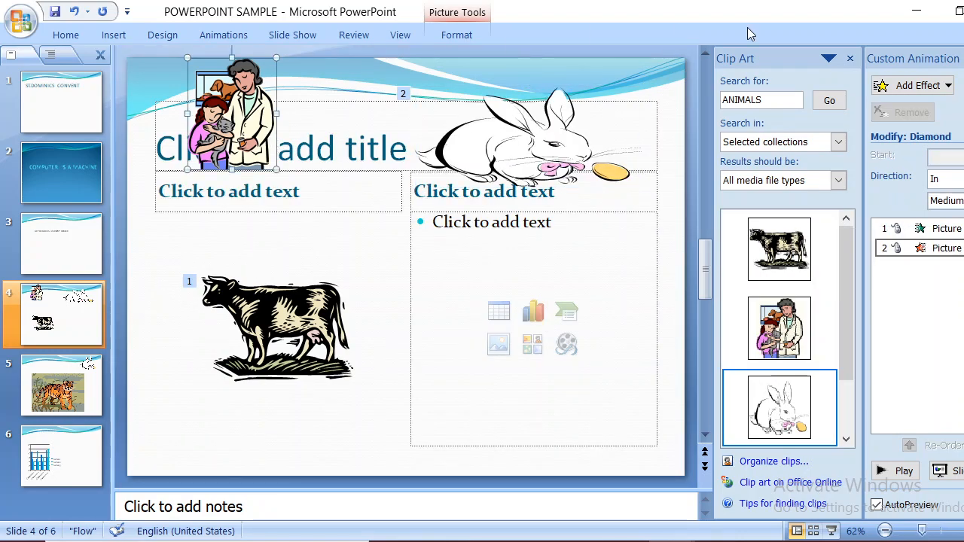
pyautogui.click(948, 87)
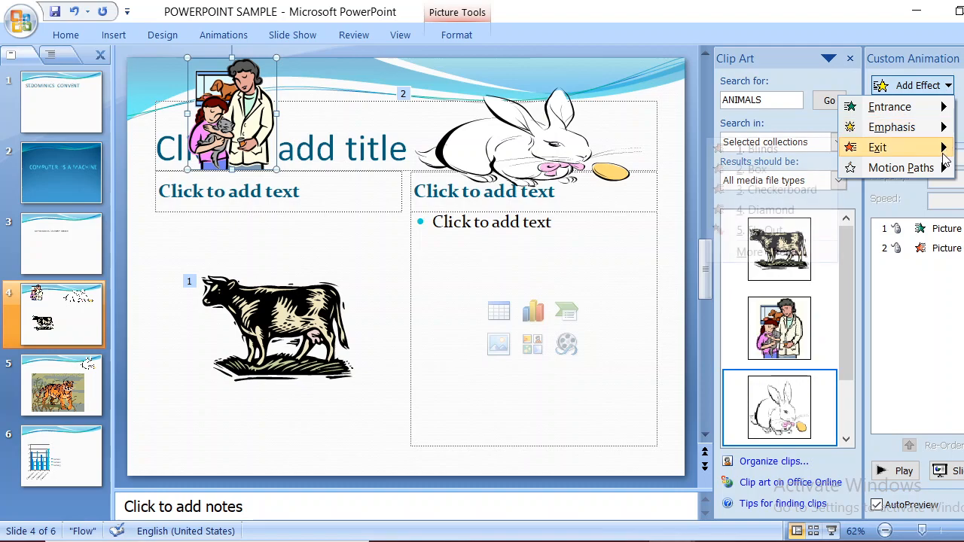
pyautogui.moveTo(944, 151)
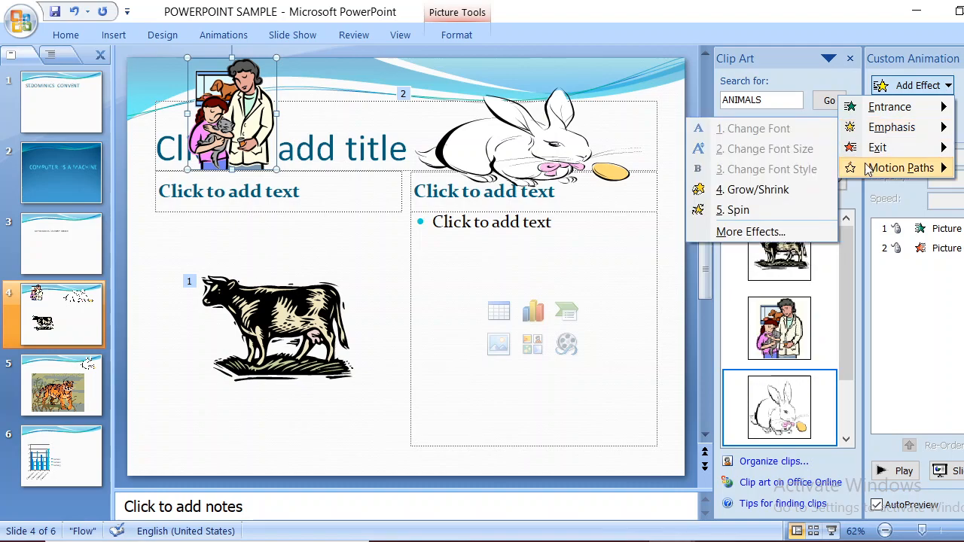
pyautogui.click(797, 210)
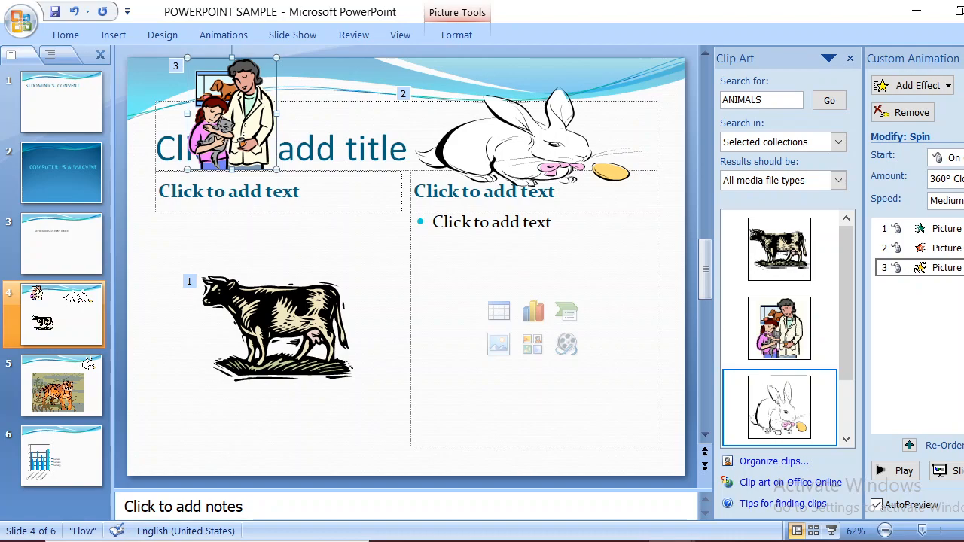
pyautogui.click(958, 201)
pyautogui.click(946, 217)
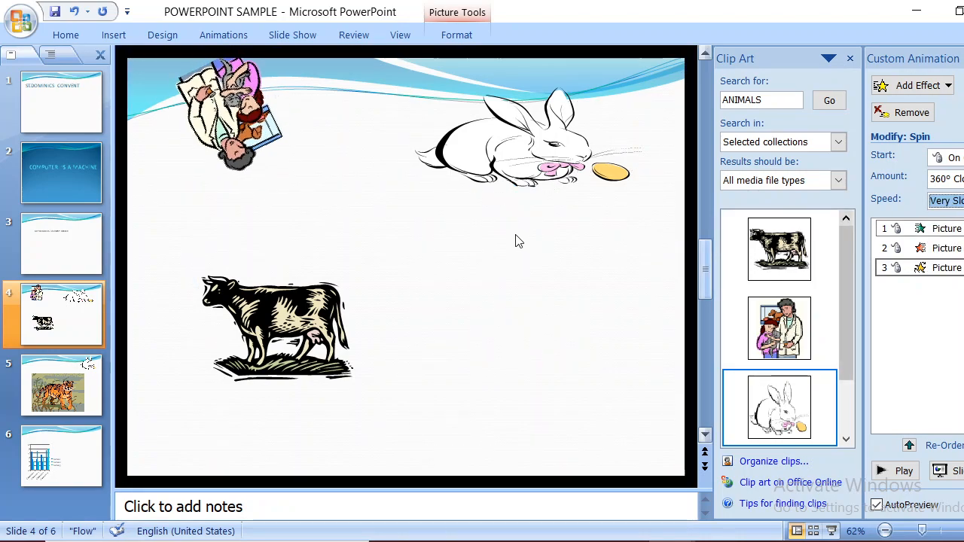
# Run the slide show from slide 1 through every slide and animation to the end, and return to editing
pyautogui.click(81, 126)
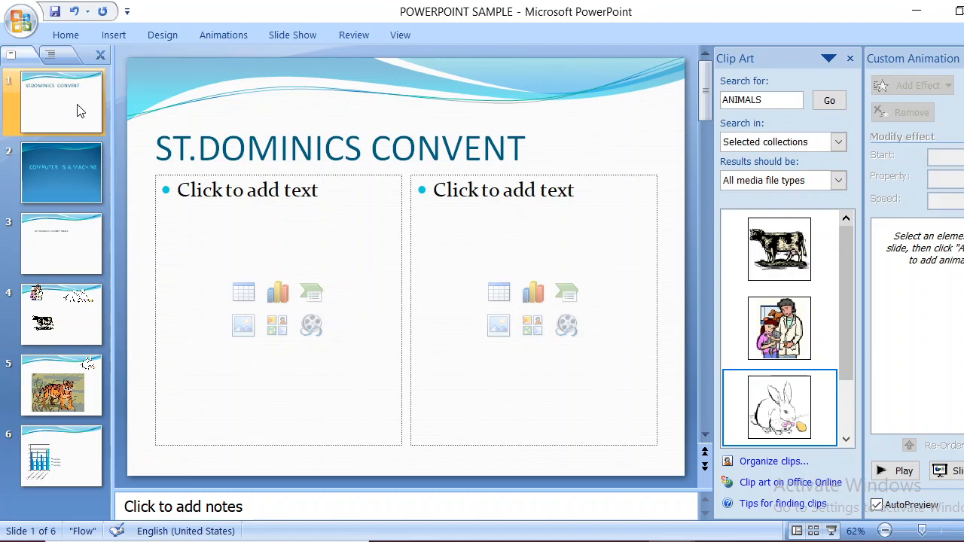
pyautogui.click(831, 531)
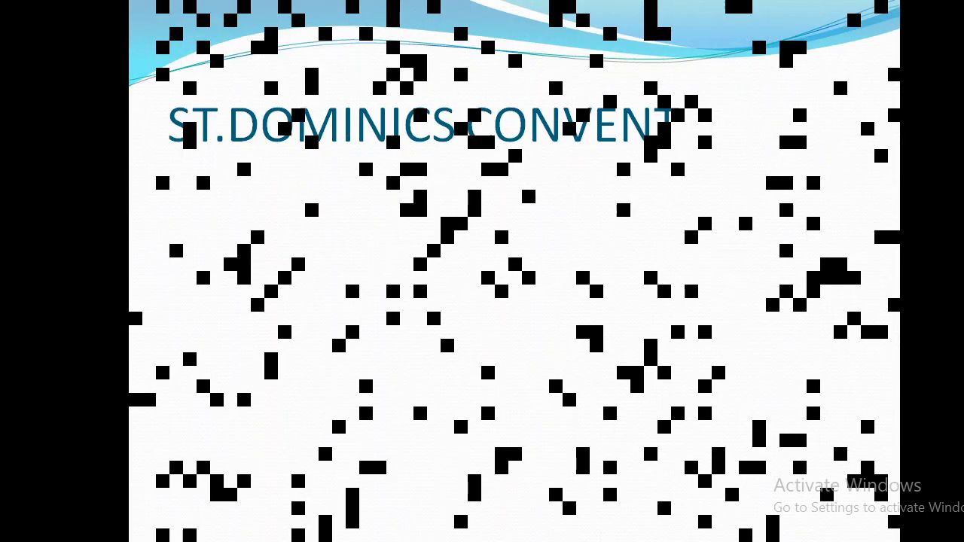
pyautogui.press('Right')
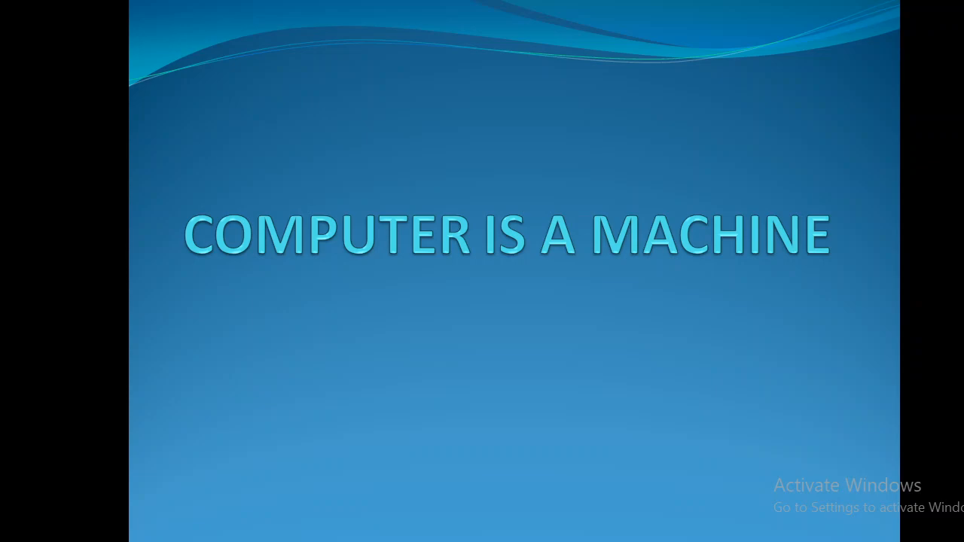
pyautogui.press('Right')
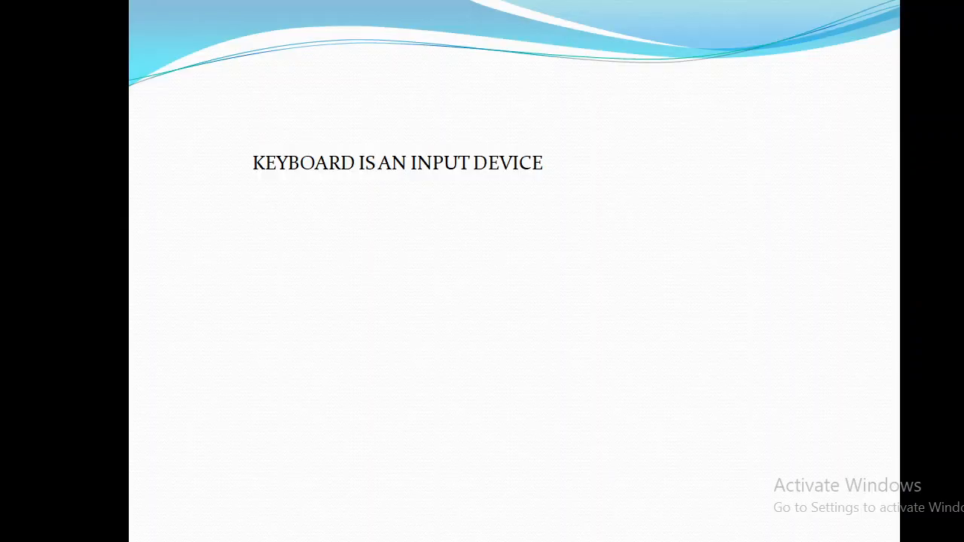
pyautogui.press('Right')
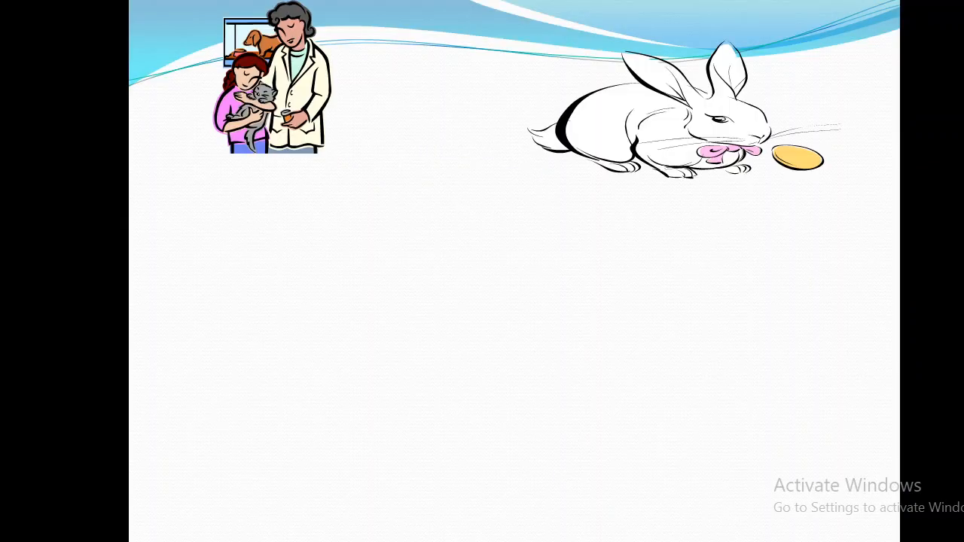
pyautogui.press('Right')
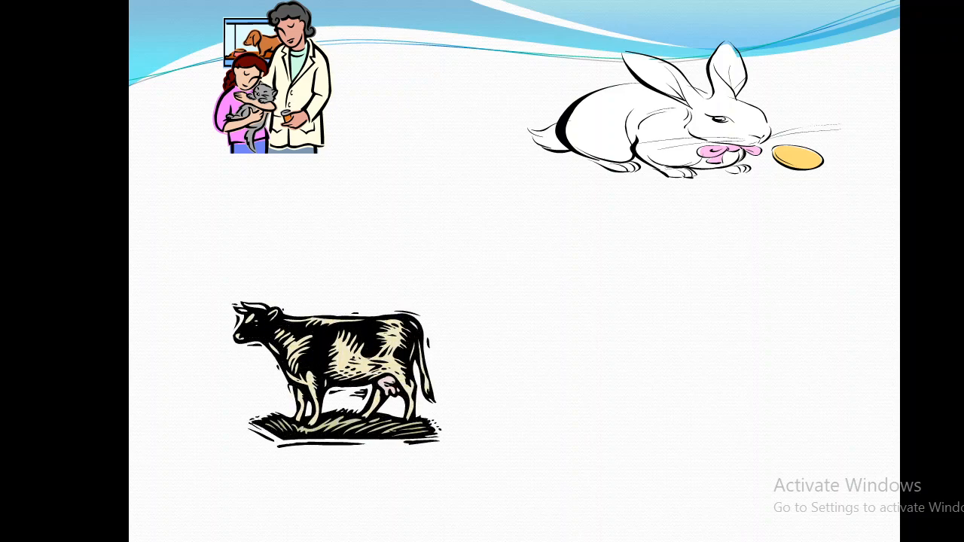
pyautogui.press('Right')
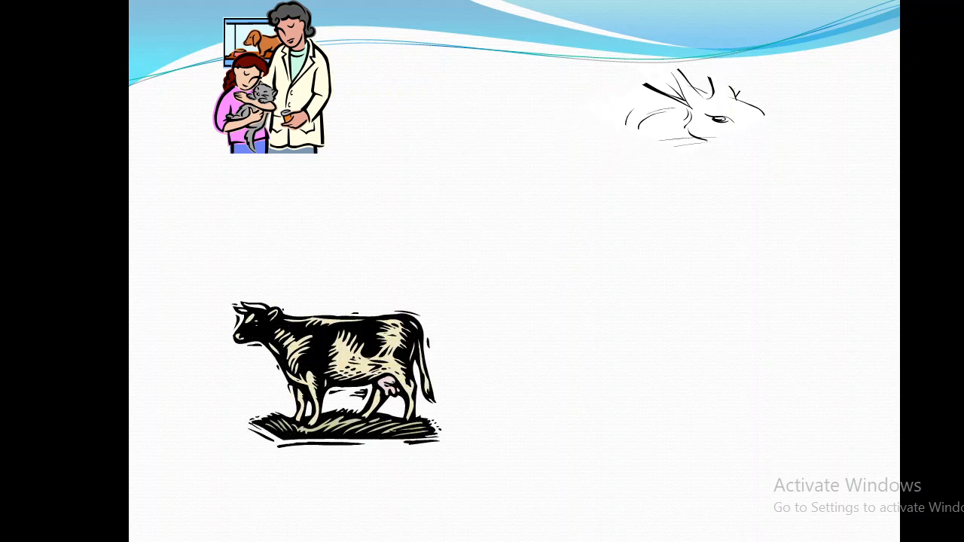
pyautogui.press('Right')
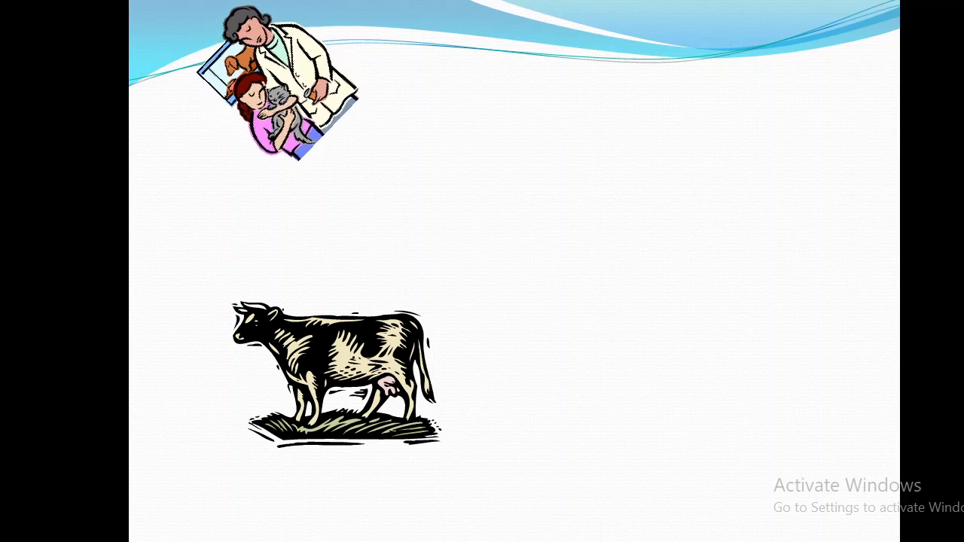
pyautogui.press('Right')
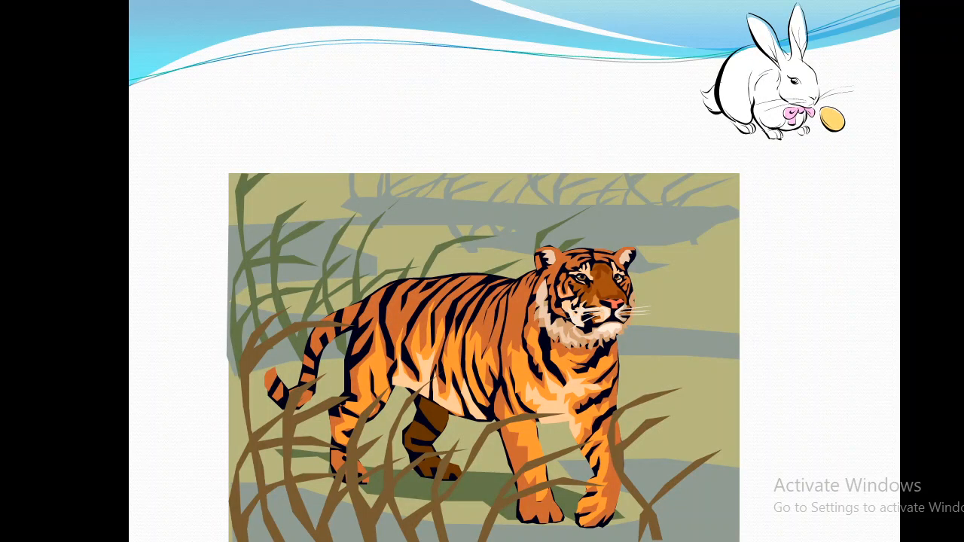
pyautogui.press('Right')
pyautogui.press('Right')
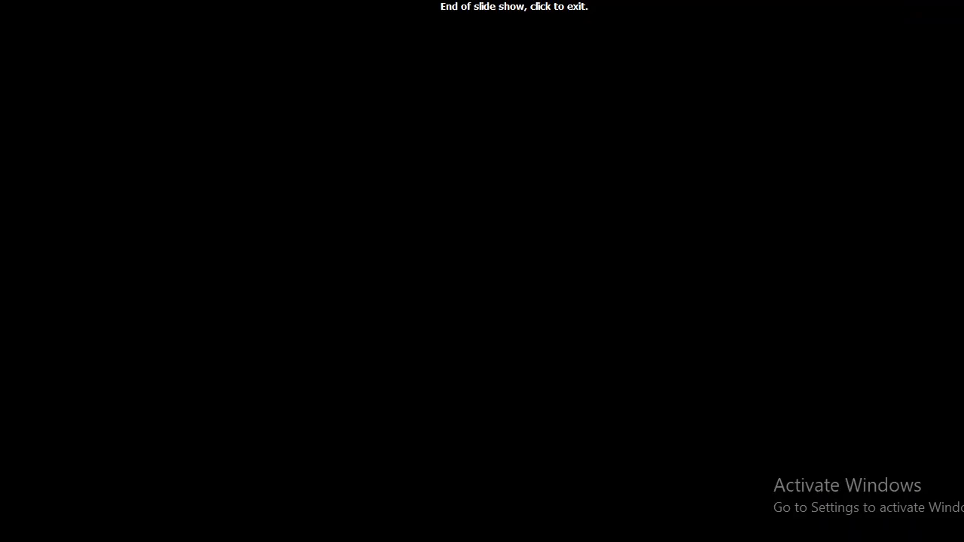
pyautogui.press('Right')
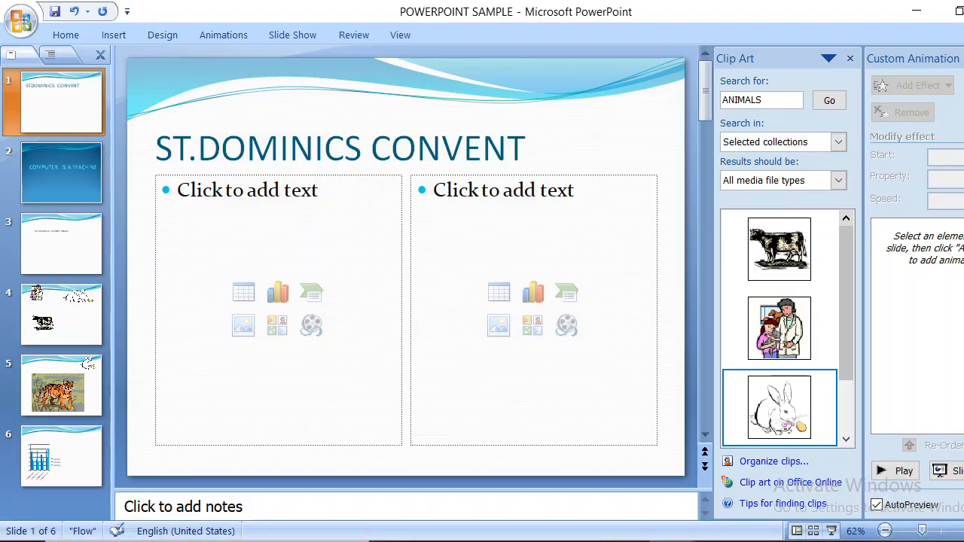
# Add a Spin emphasis animation to the tiger picture on slide 5, with its speed set to Very Slow
pyautogui.click(63, 385)
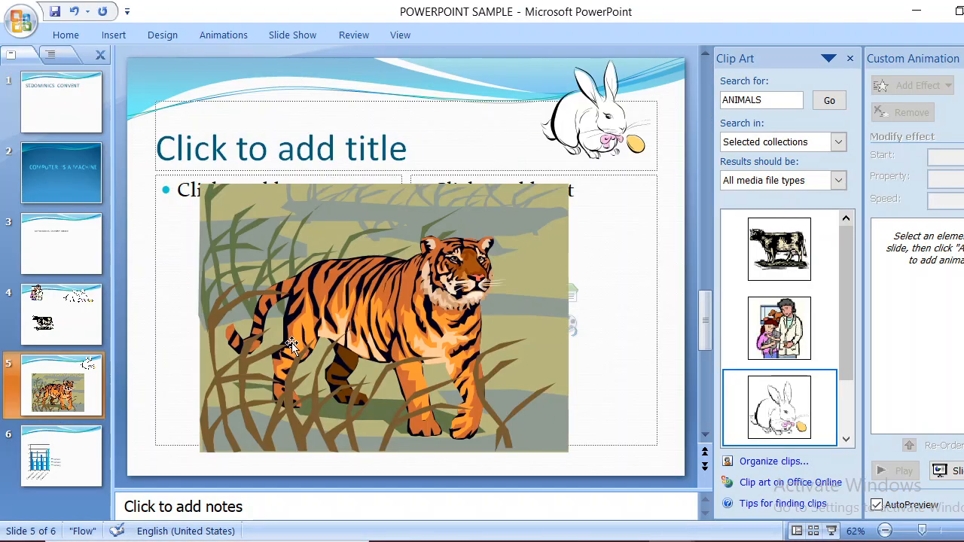
pyautogui.click(333, 345)
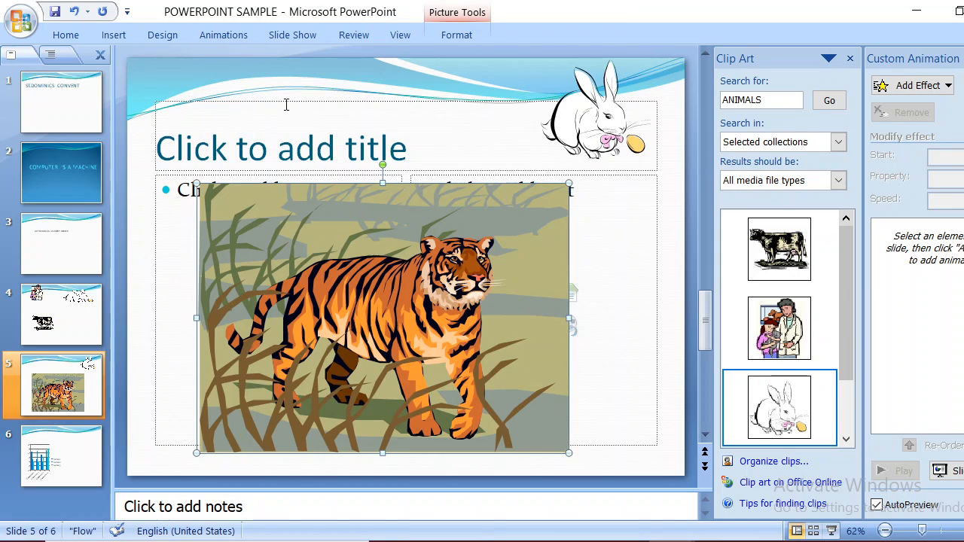
pyautogui.click(224, 35)
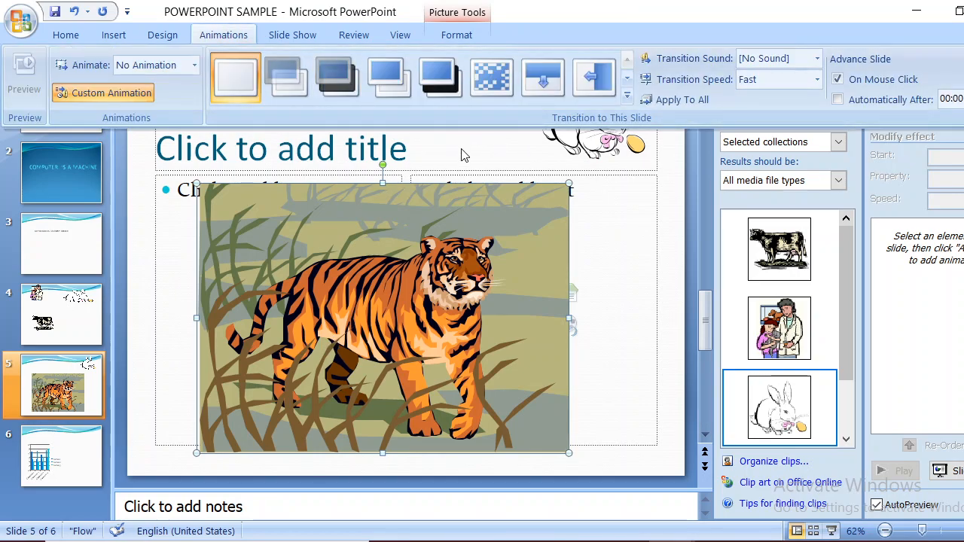
pyautogui.hotkey('ctrl', 'F1')
pyautogui.click(921, 86)
pyautogui.moveTo(920, 111)
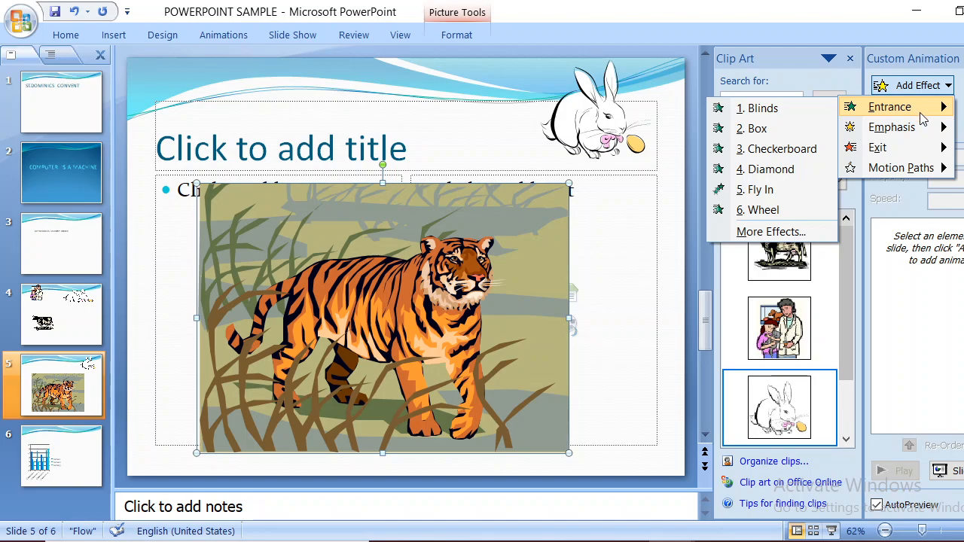
pyautogui.moveTo(923, 133)
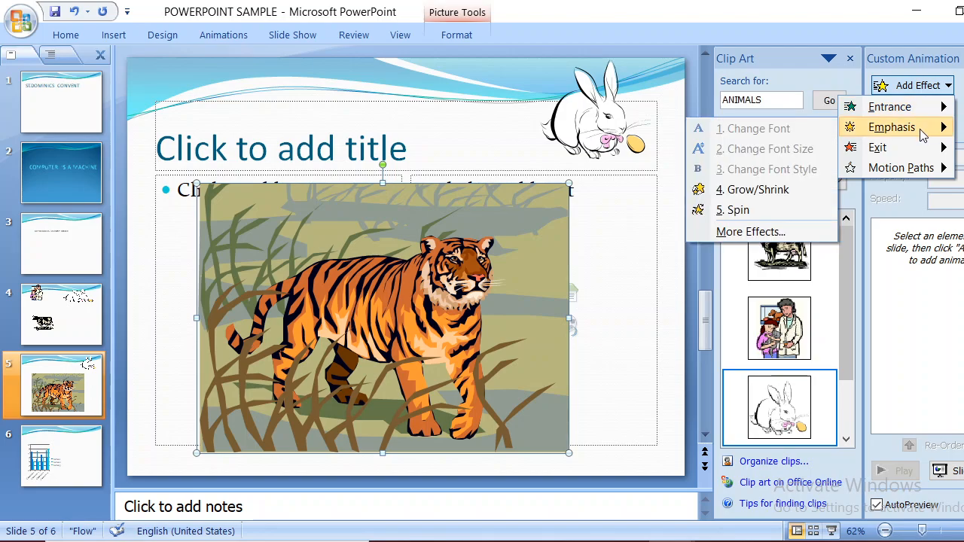
pyautogui.click(735, 210)
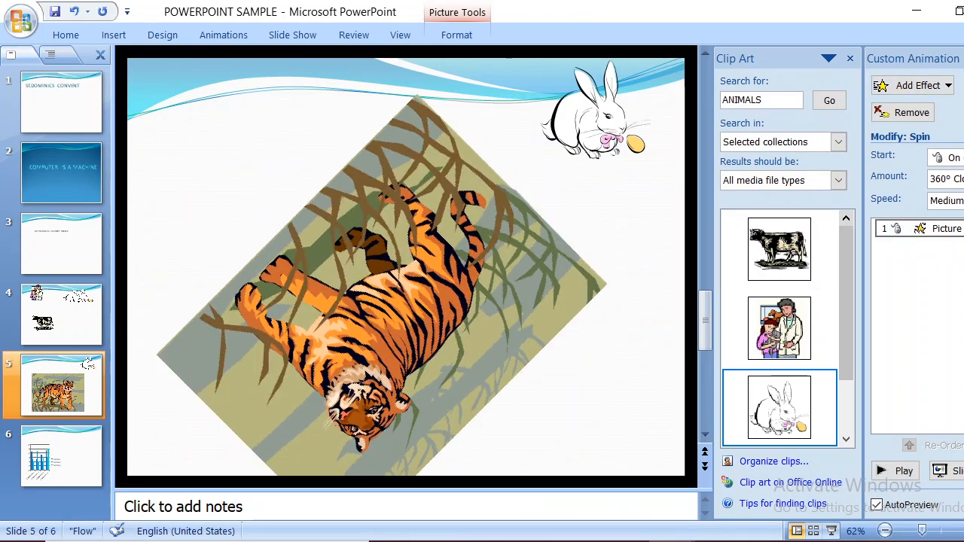
pyautogui.click(962, 201)
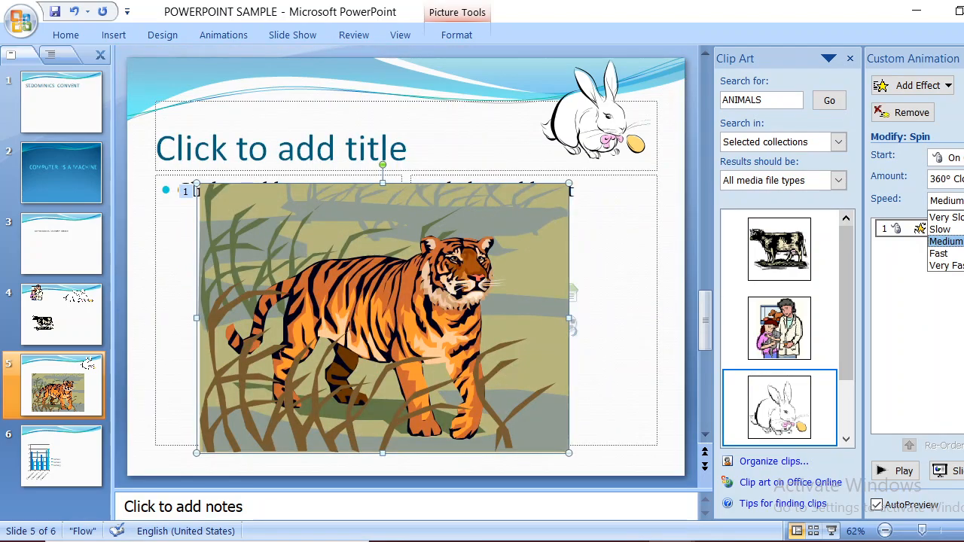
pyautogui.click(947, 218)
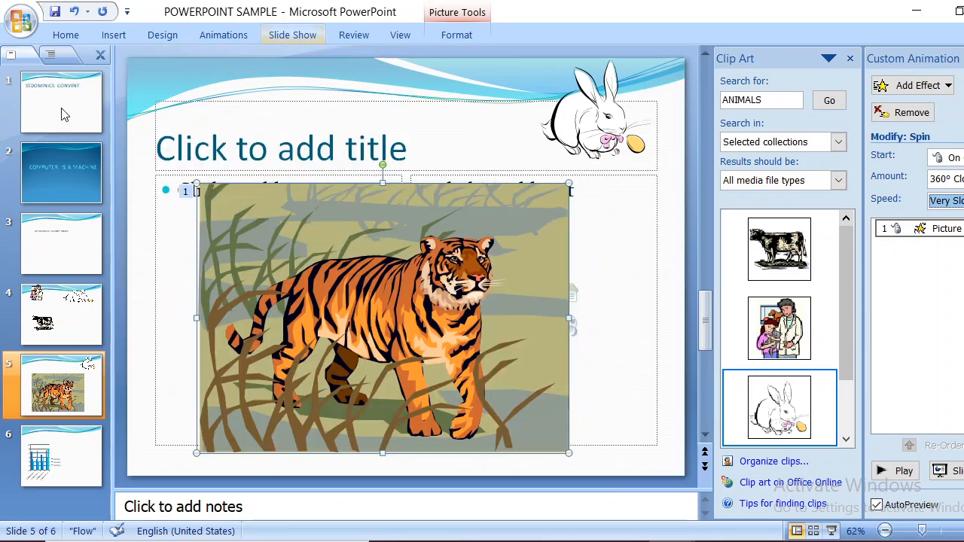
pyautogui.click(64, 116)
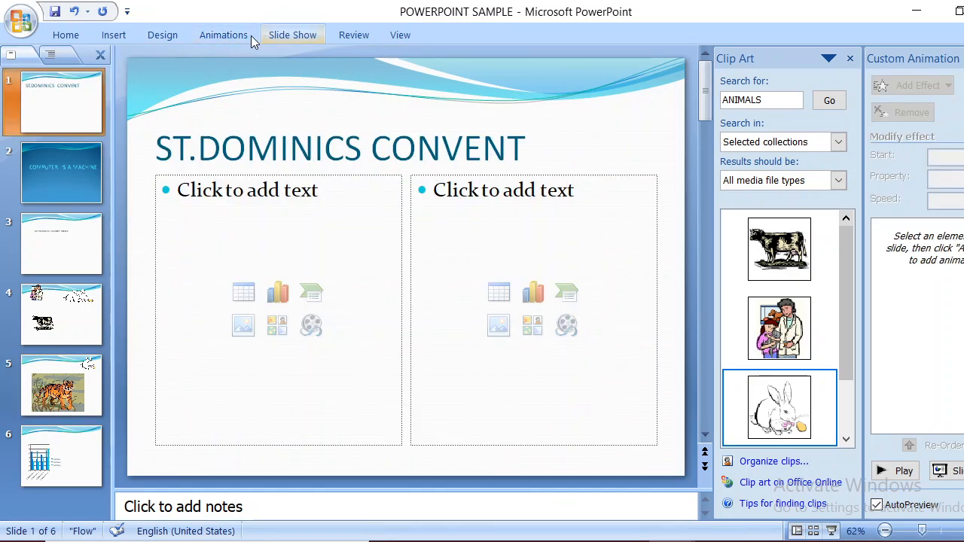
pyautogui.click(234, 36)
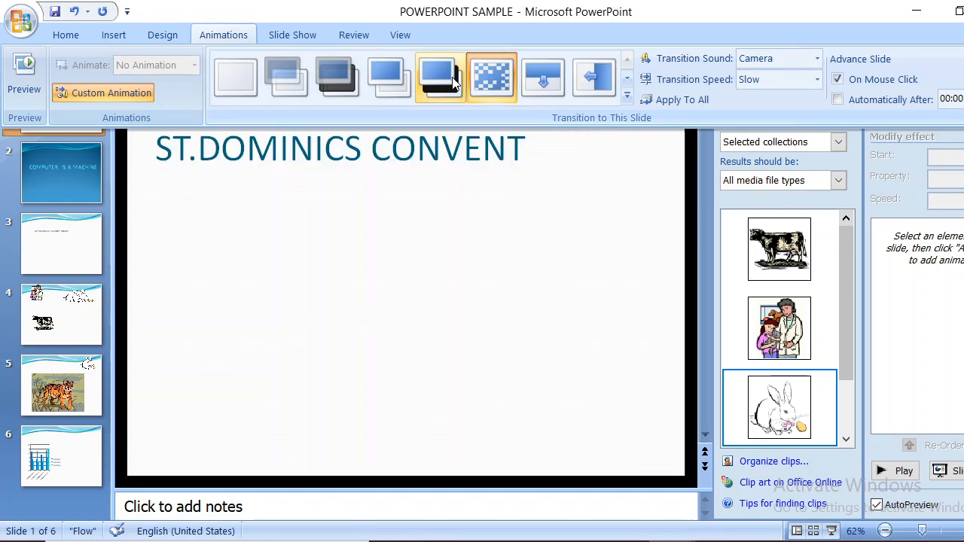
pyautogui.click(362, 133)
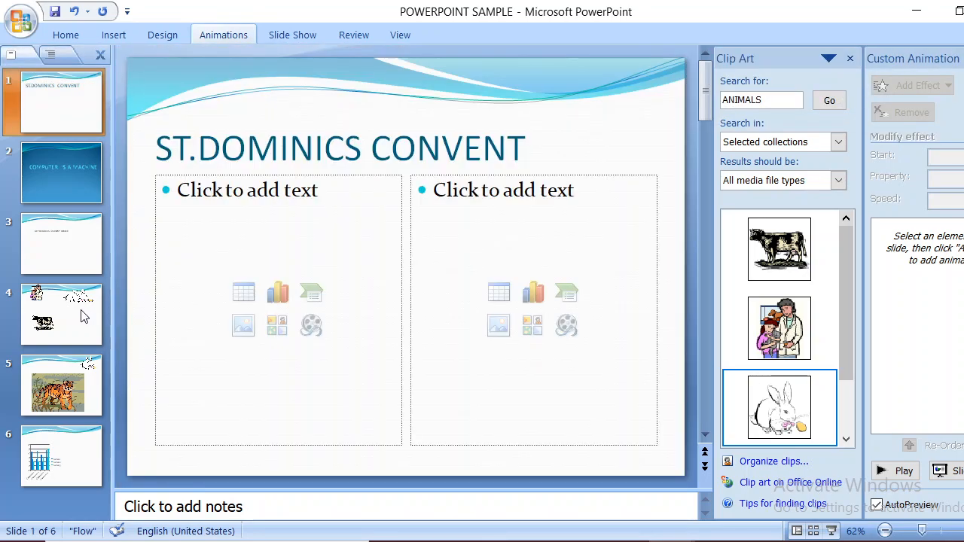
# Apply the four-spoke clockwise wheel wipe transition to slide 4
pyautogui.click(82, 316)
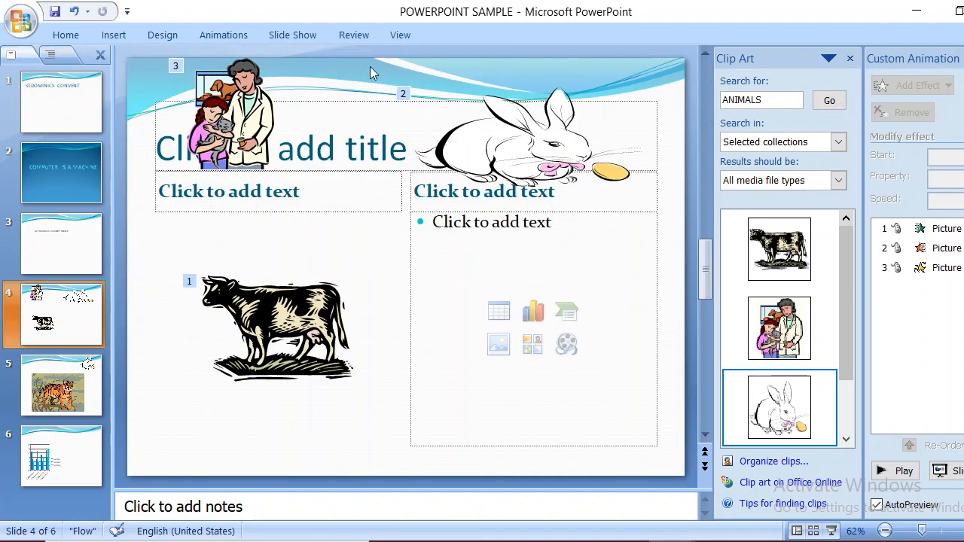
pyautogui.click(247, 36)
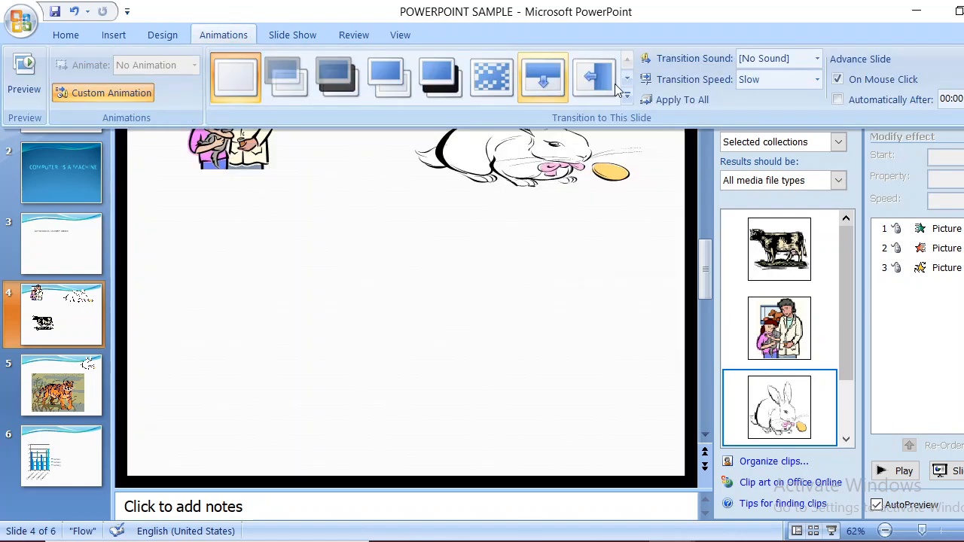
pyautogui.click(627, 95)
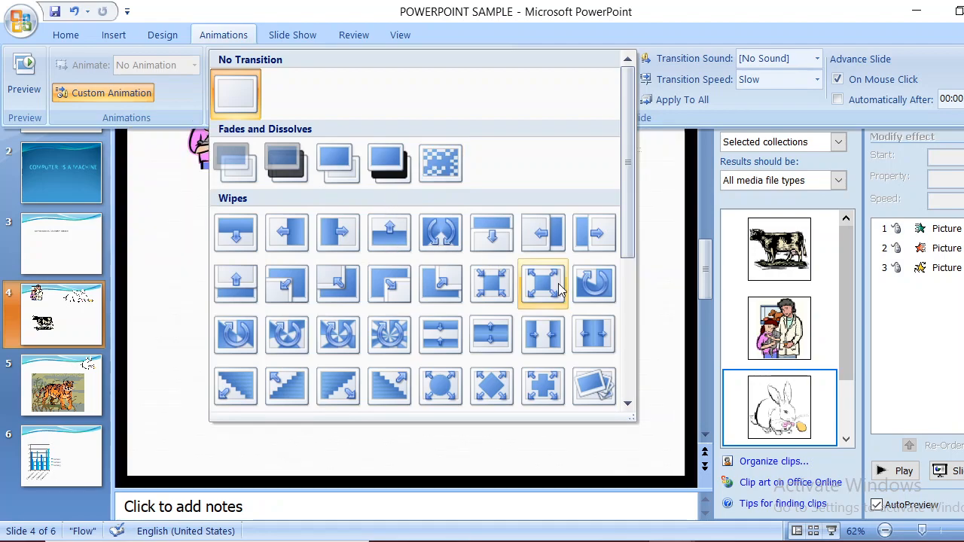
pyautogui.click(342, 329)
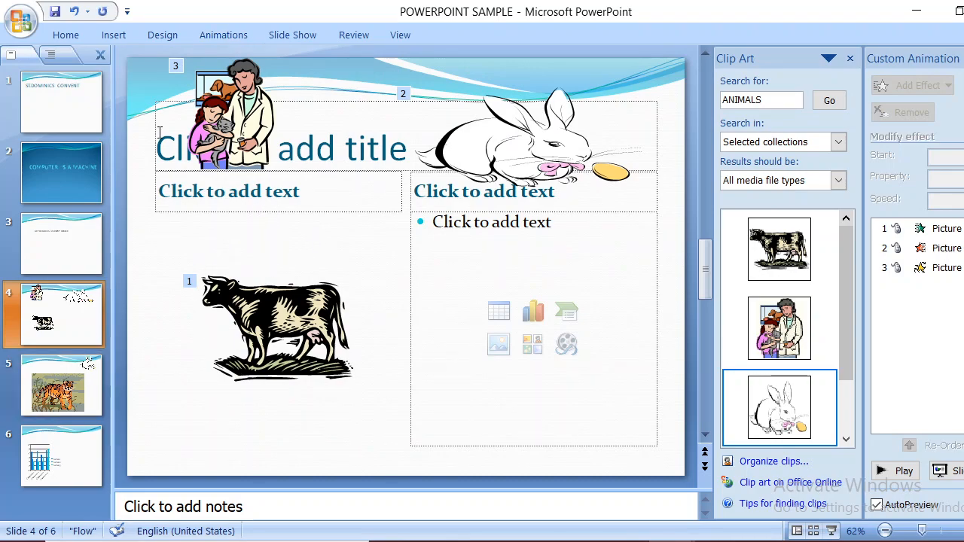
# Play the slide show from slide 1 to its end, including the tiger's spin, and return to editing
pyautogui.click(70, 101)
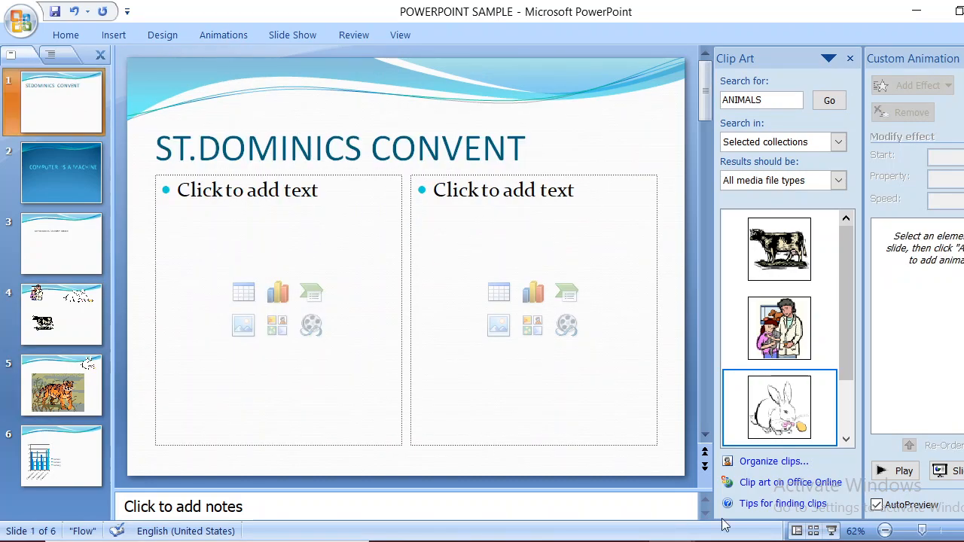
pyautogui.click(832, 531)
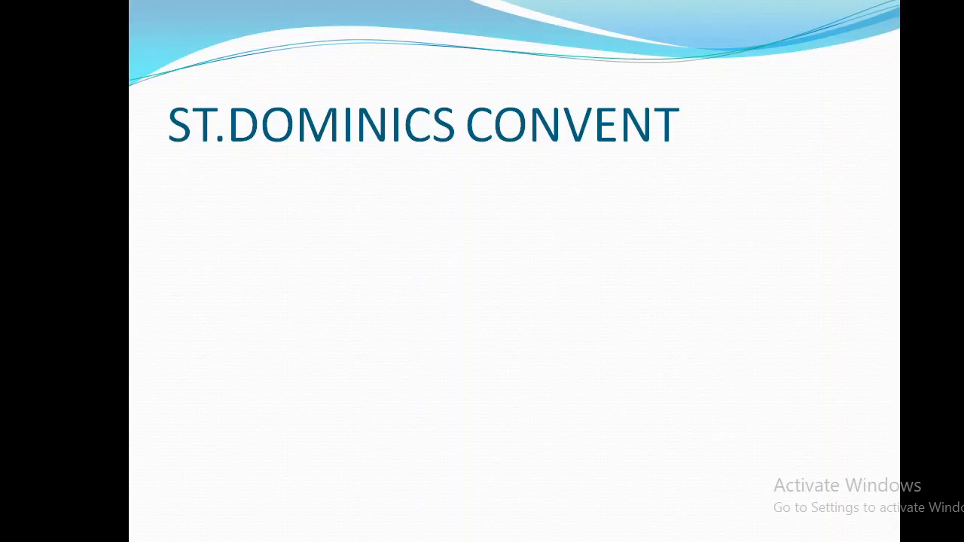
pyautogui.press('Right')
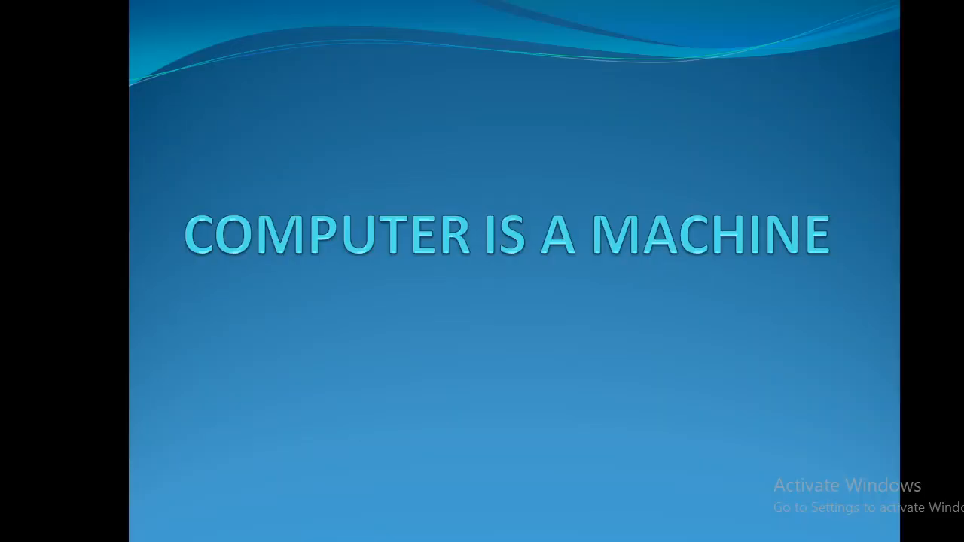
pyautogui.press('Right')
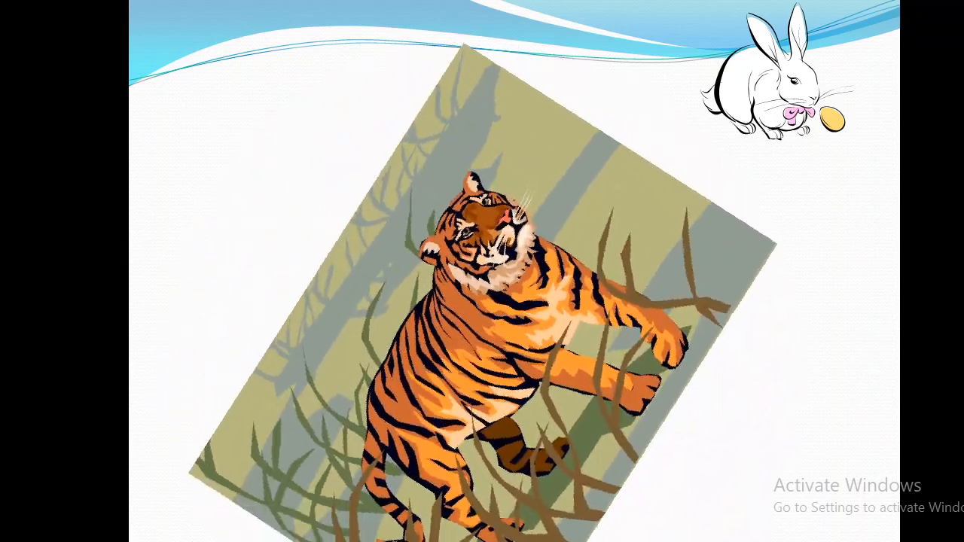
pyautogui.press('Right')
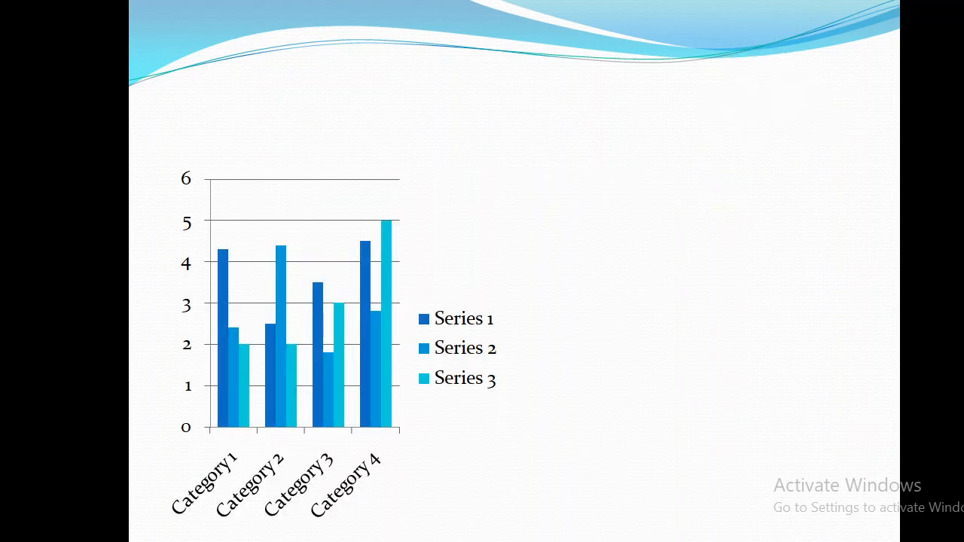
pyautogui.press('Right')
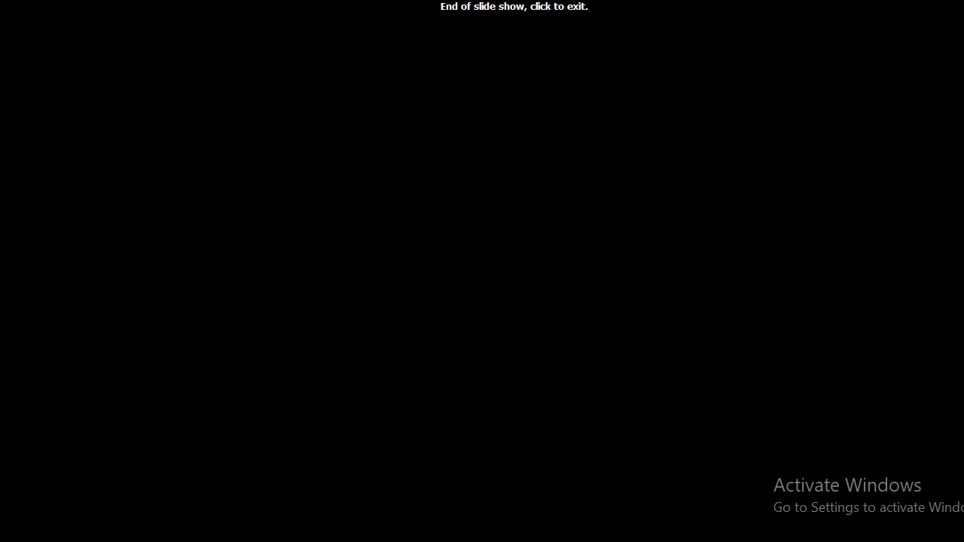
pyautogui.click(617, 537)
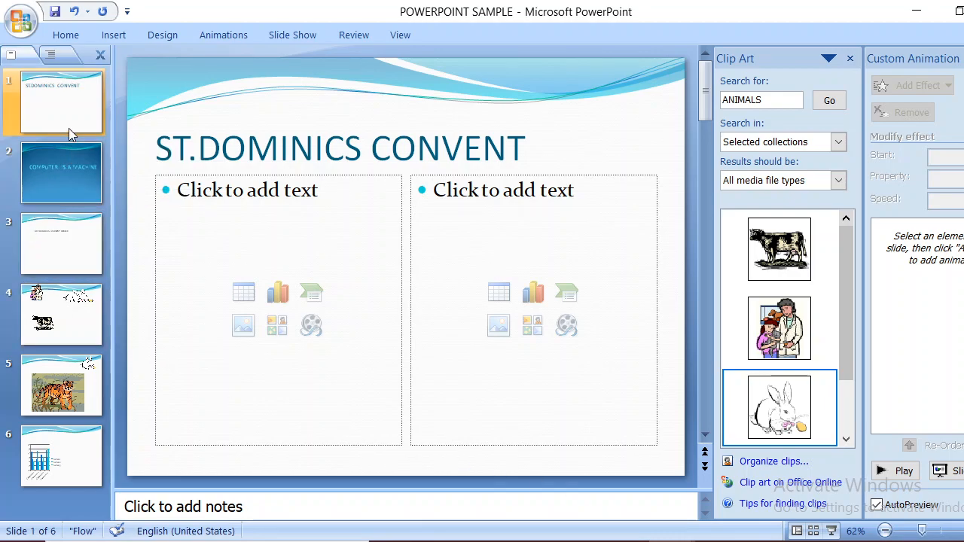
# Open the title "COMPUTER IS A MACHINE" on slide 2 for text editing
pyautogui.click(67, 173)
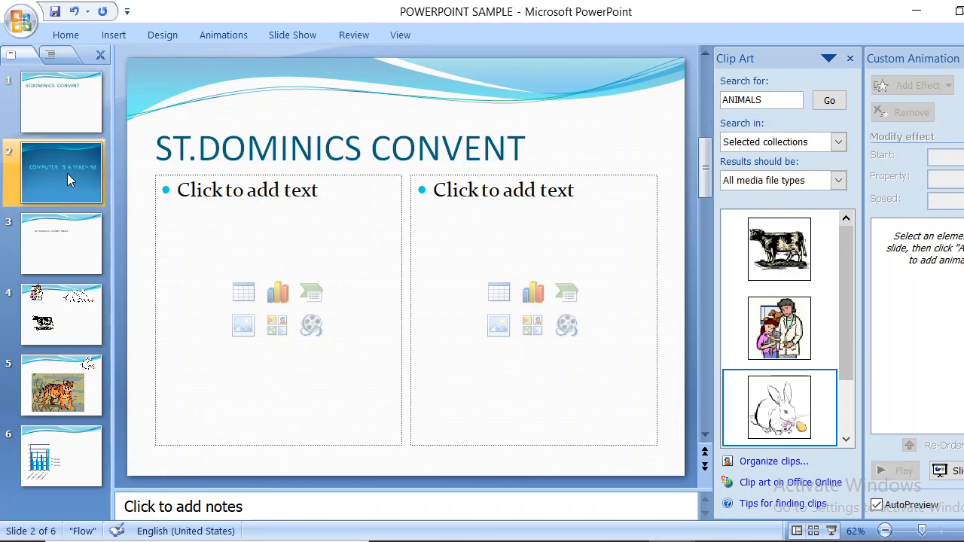
pyautogui.doubleClick(295, 234)
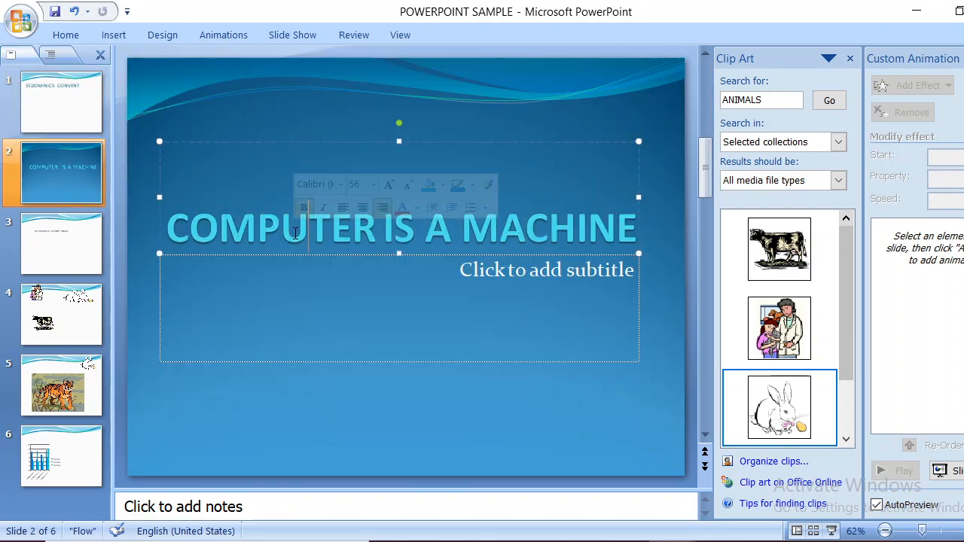